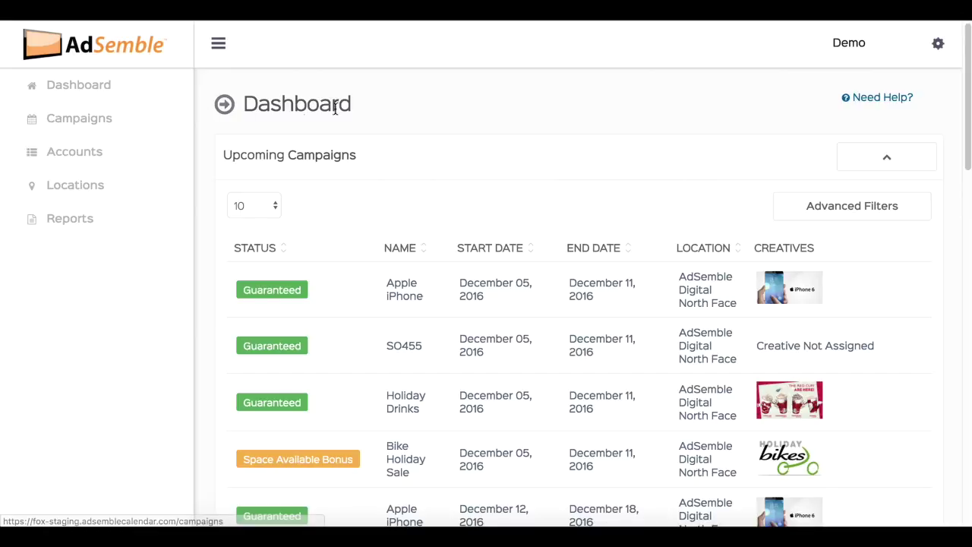
- Review the dashboard's upcoming campaigns and account breakdown, and list the Technology accounts from the Total Accounts chart
scroll(521, 293, "down", 5)
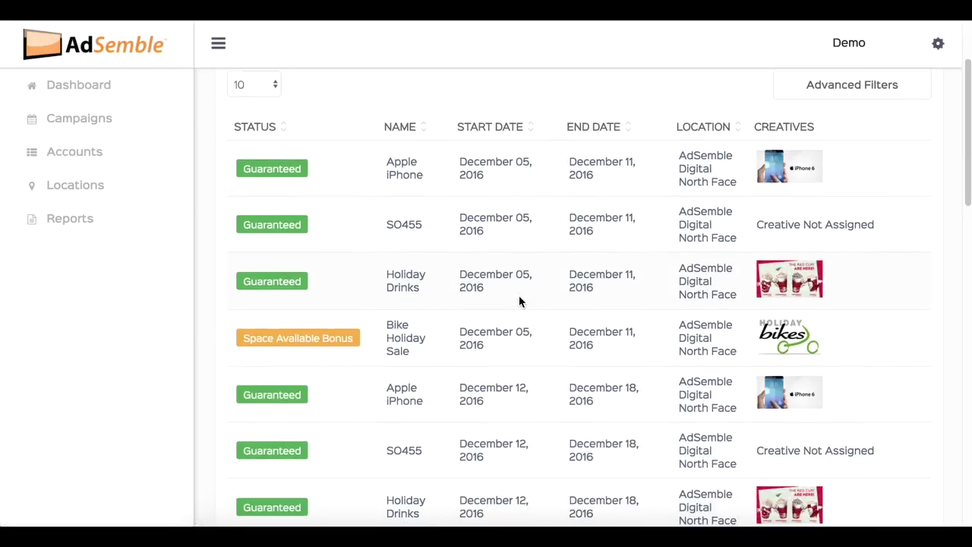
scroll(520, 302, "down", 15)
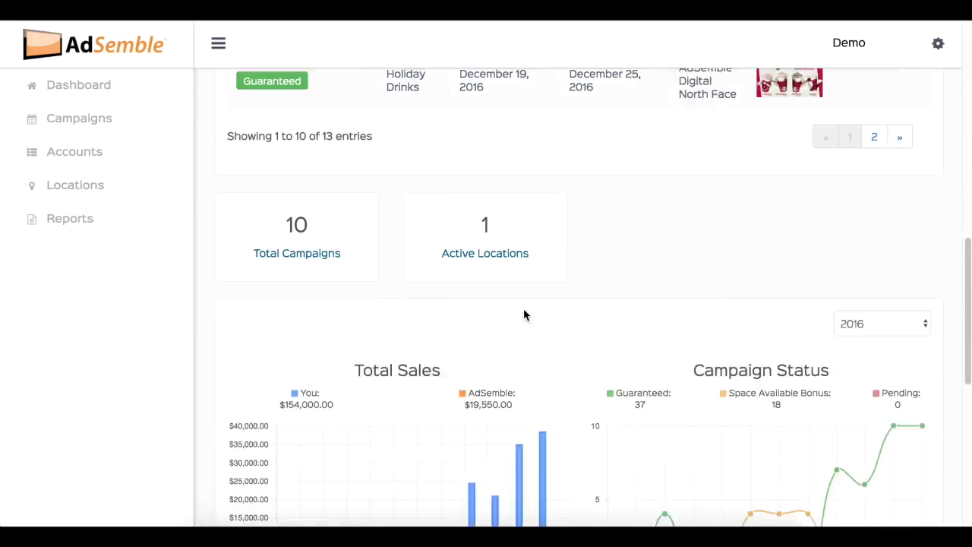
scroll(523, 315, "down", 1)
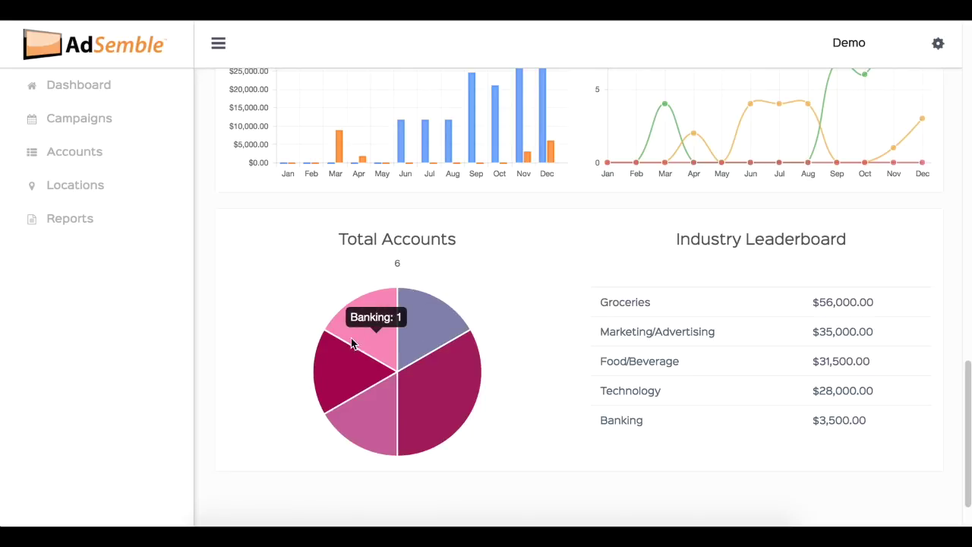
mouse_move(411, 403)
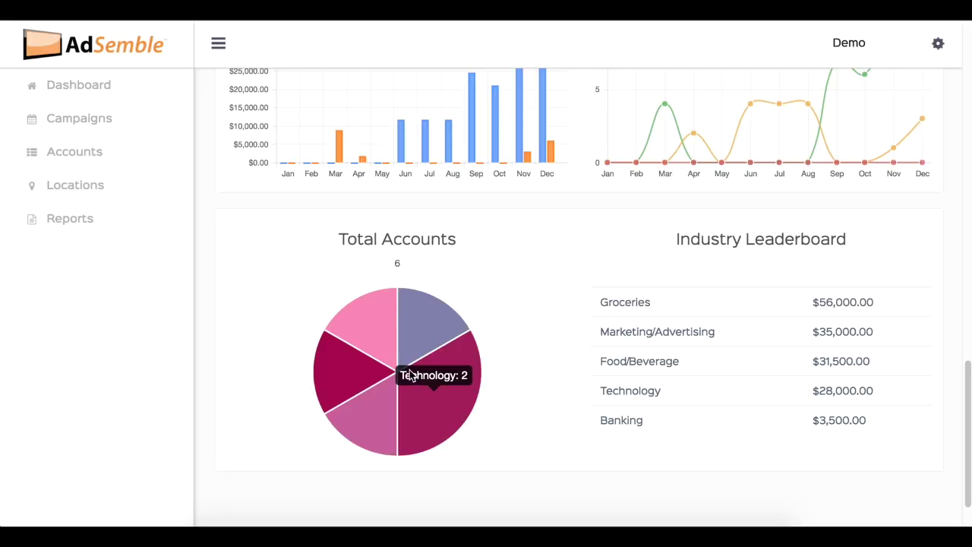
mouse_move(423, 329)
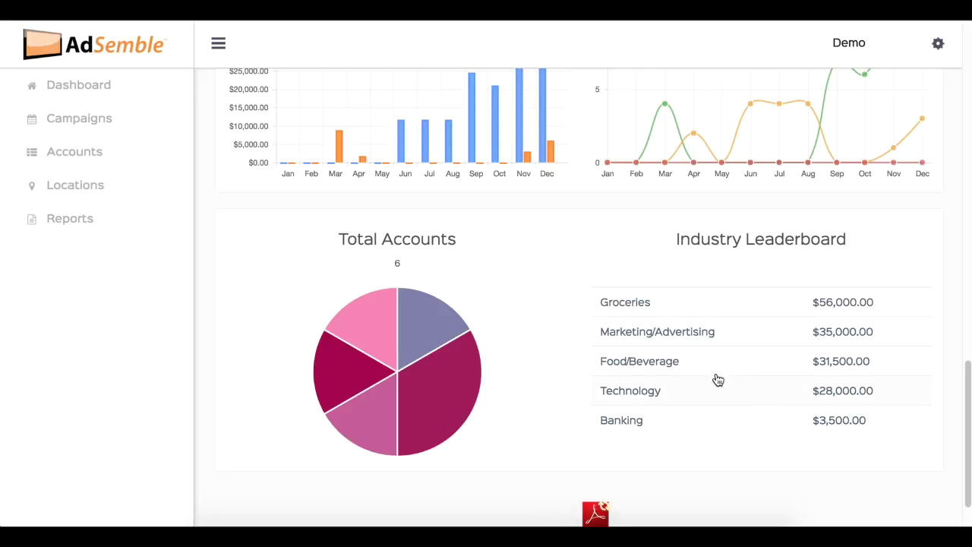
mouse_move(446, 387)
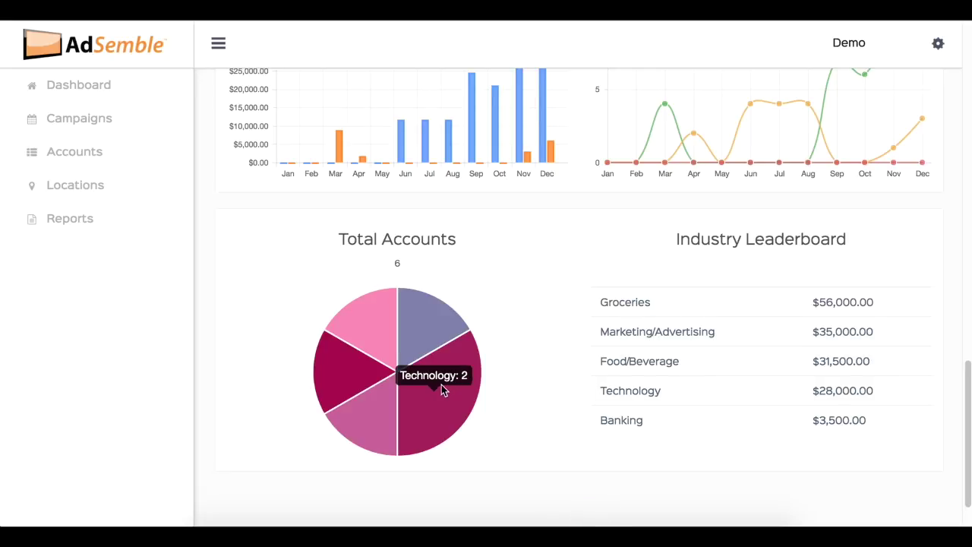
left_click(444, 388)
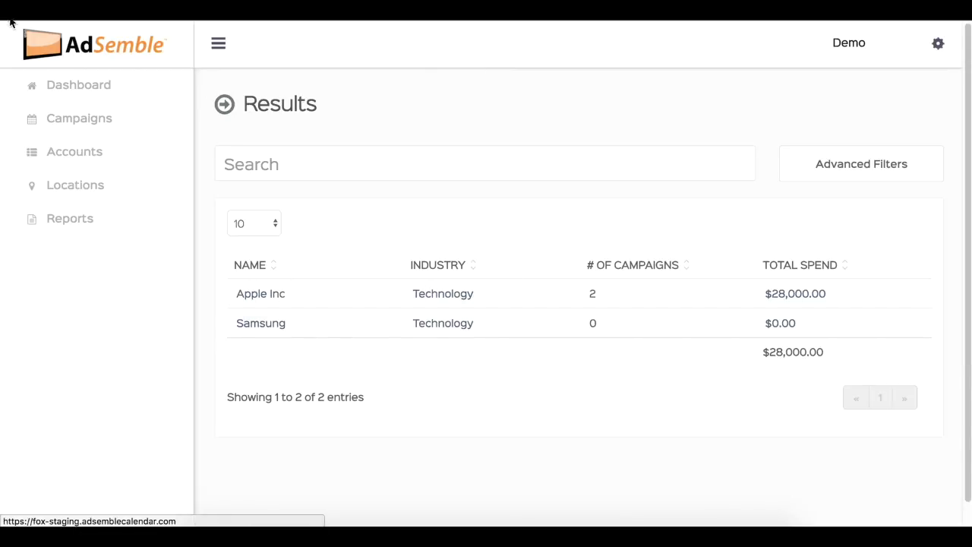
- Return to the dashboard and examine the sales and campaign status charts, the selectable years and the Industry Leaderboard
left_click(72, 37)
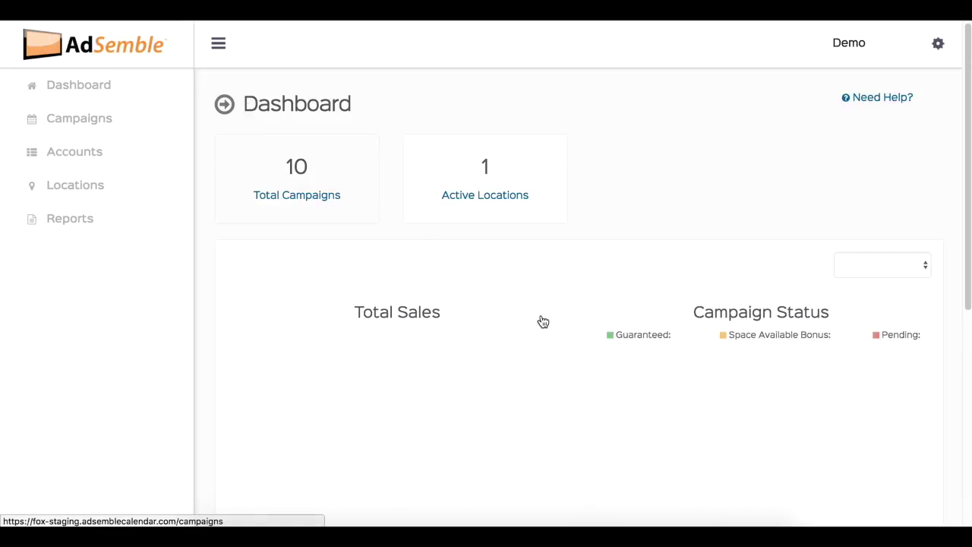
scroll(600, 315, "down", 10)
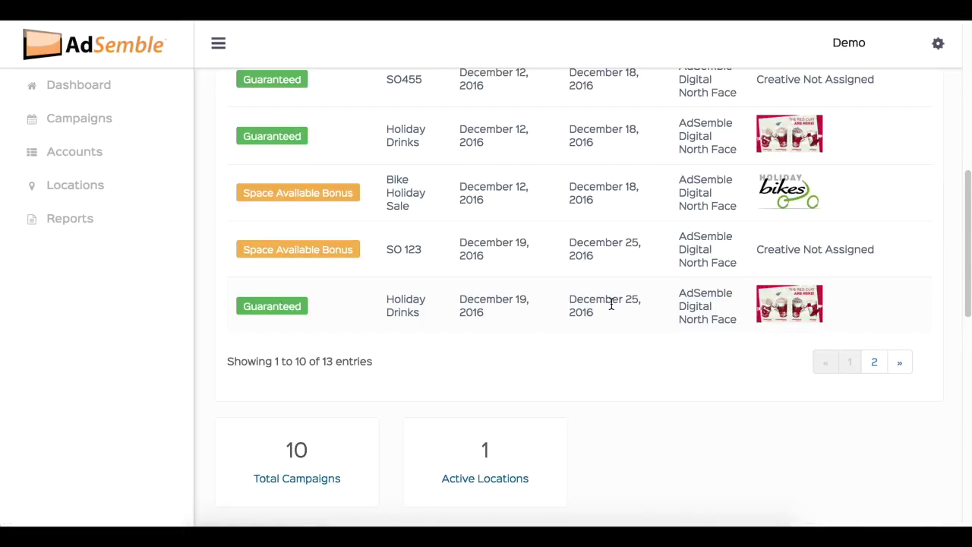
scroll(620, 319, "down", 5)
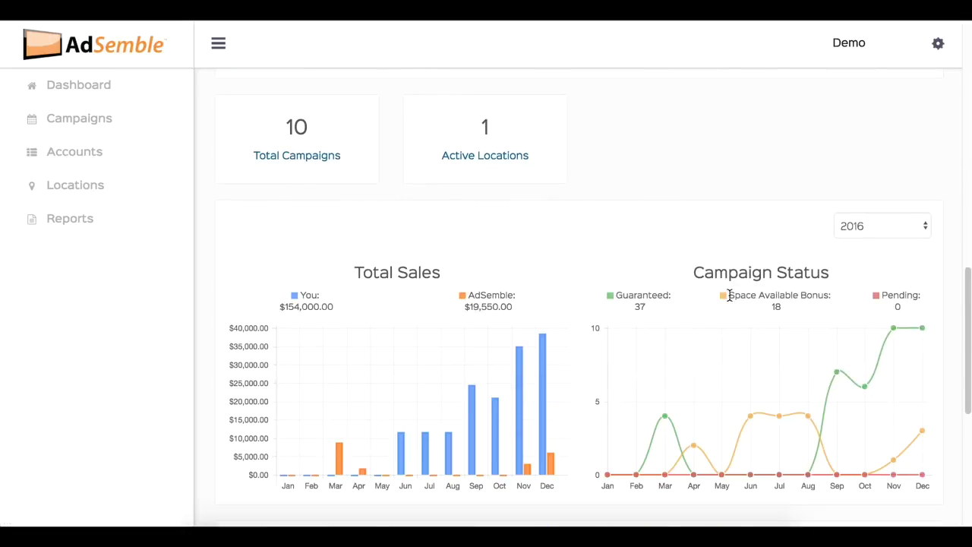
scroll(753, 285, "down", 1)
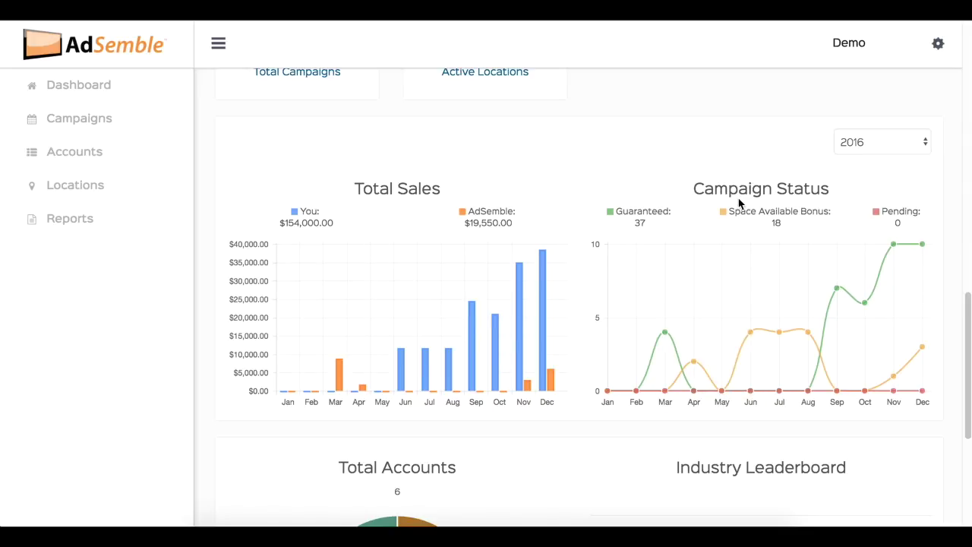
left_click(925, 144)
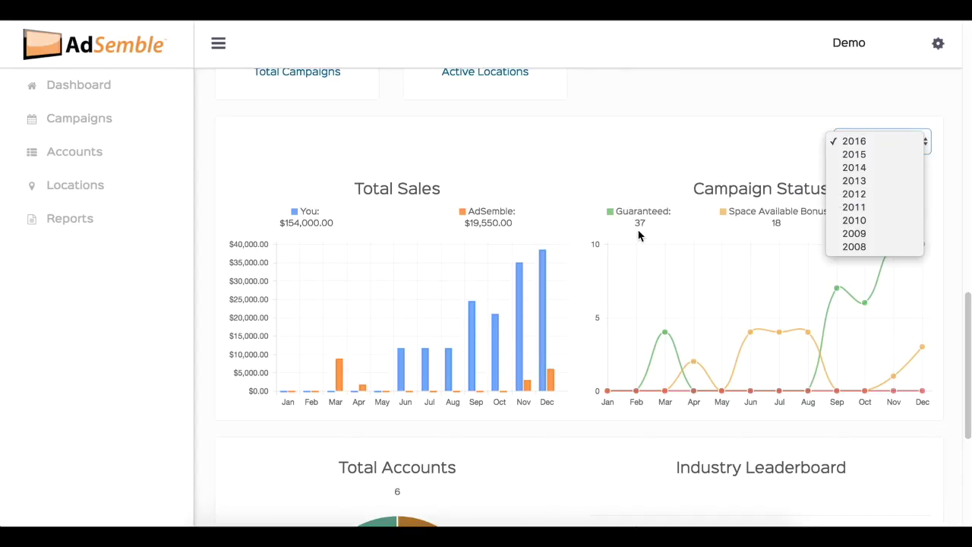
left_click(661, 164)
scroll(666, 323, "down", 2)
scroll(666, 323, "down", 3)
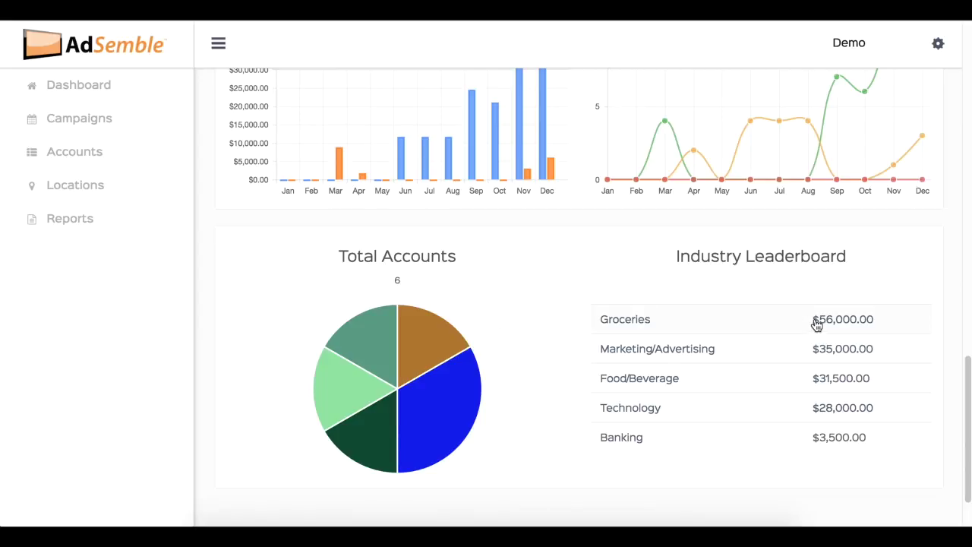
scroll(814, 330, "down", 1)
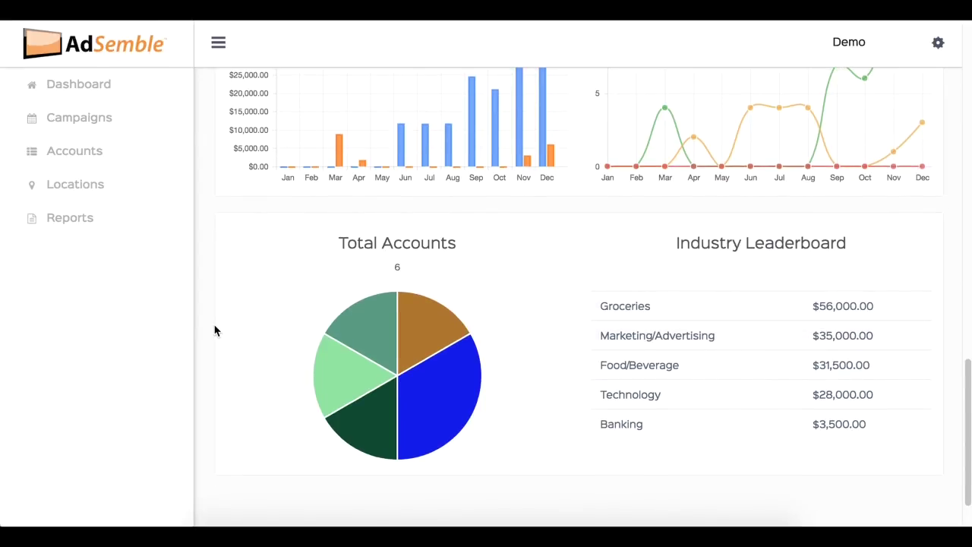
- Start a new account for Samsung from the accounts list, with its contact details, website samsung.com and customer and billing addresses
left_click(83, 152)
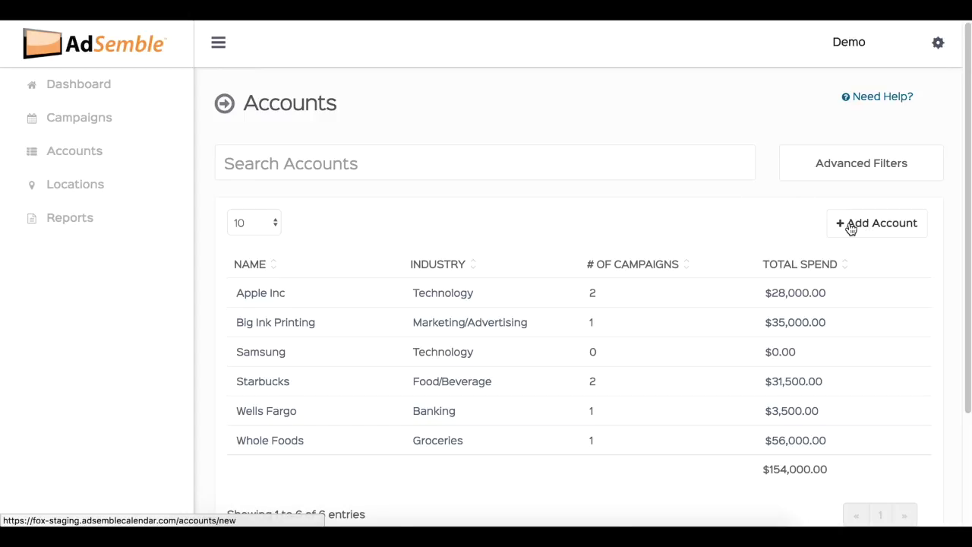
left_click(908, 228)
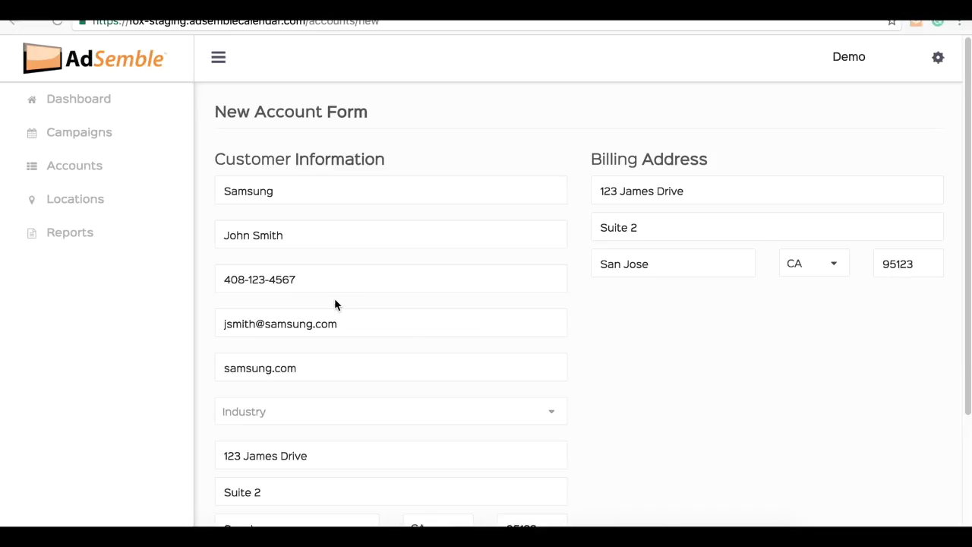
scroll(336, 312, "down", 1)
scroll(338, 328, "down", 1)
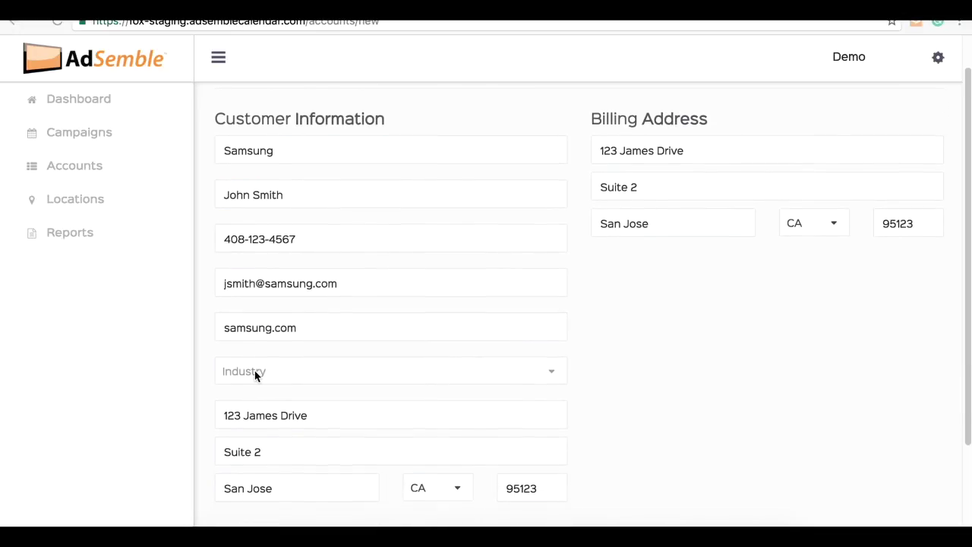
- Set the new account's industry to Technology and create the account
left_click(542, 371)
left_click(552, 371)
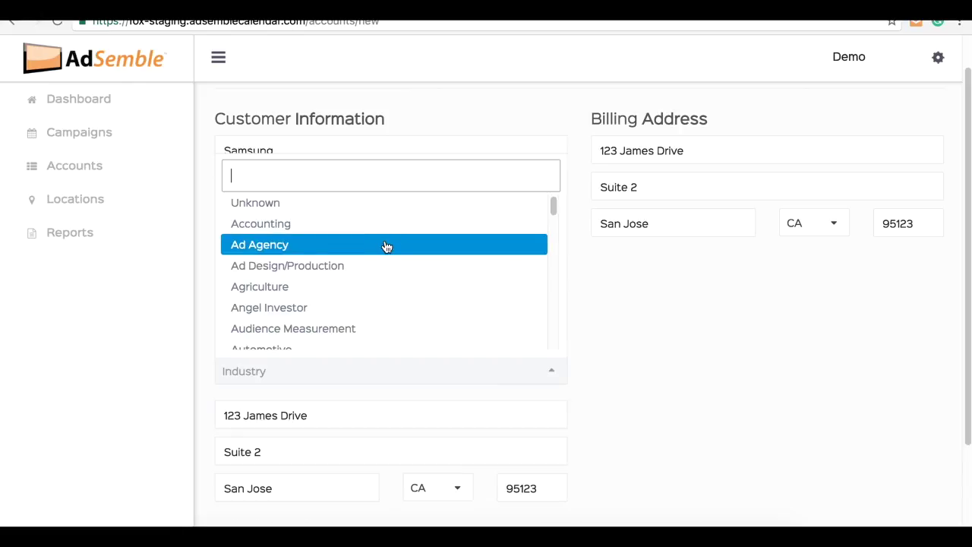
scroll(386, 248, "down", 3)
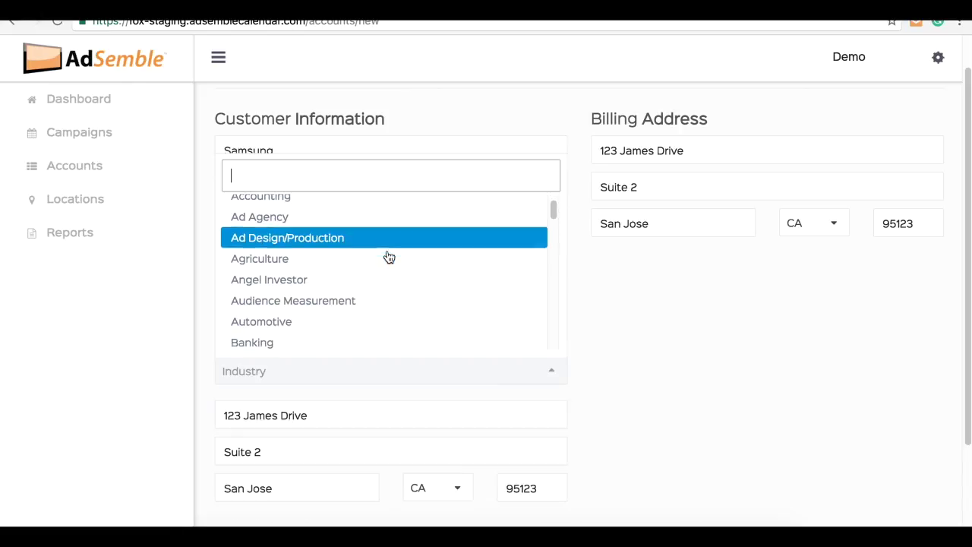
scroll(390, 261, "down", 3)
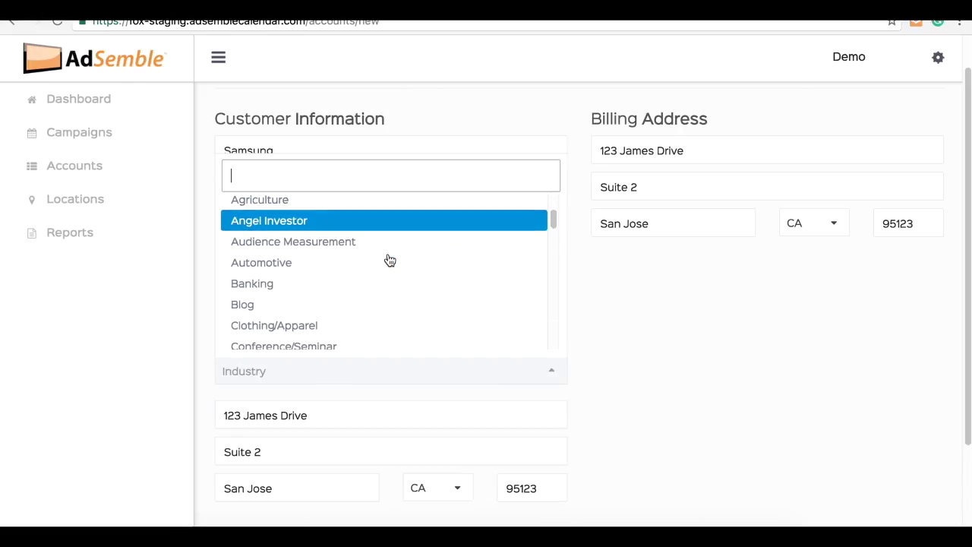
scroll(390, 261, "down", 12)
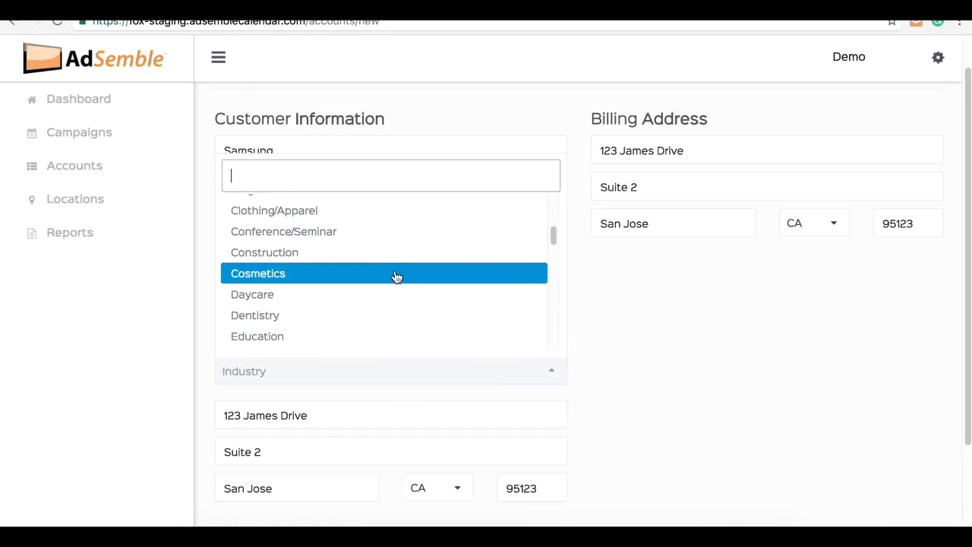
scroll(395, 284, "down", 15)
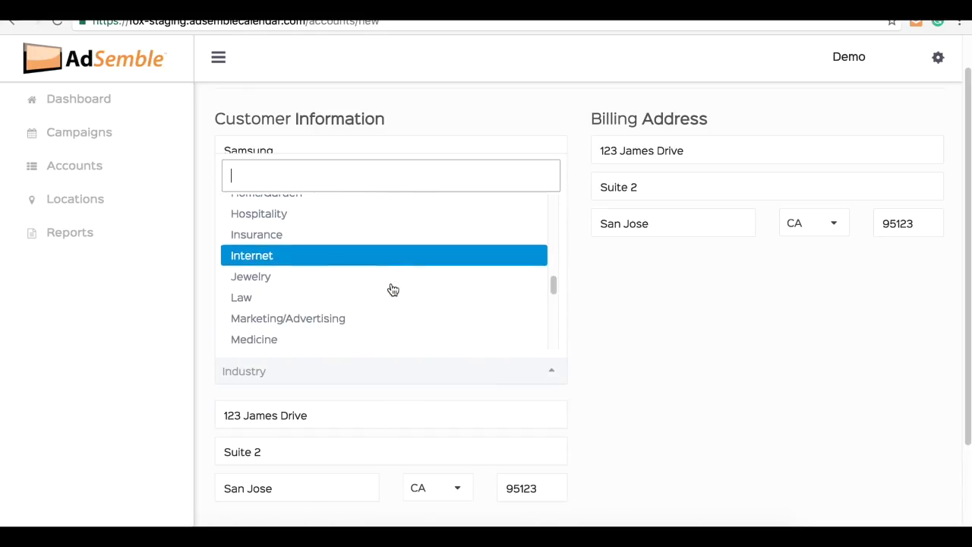
scroll(389, 291, "down", 3)
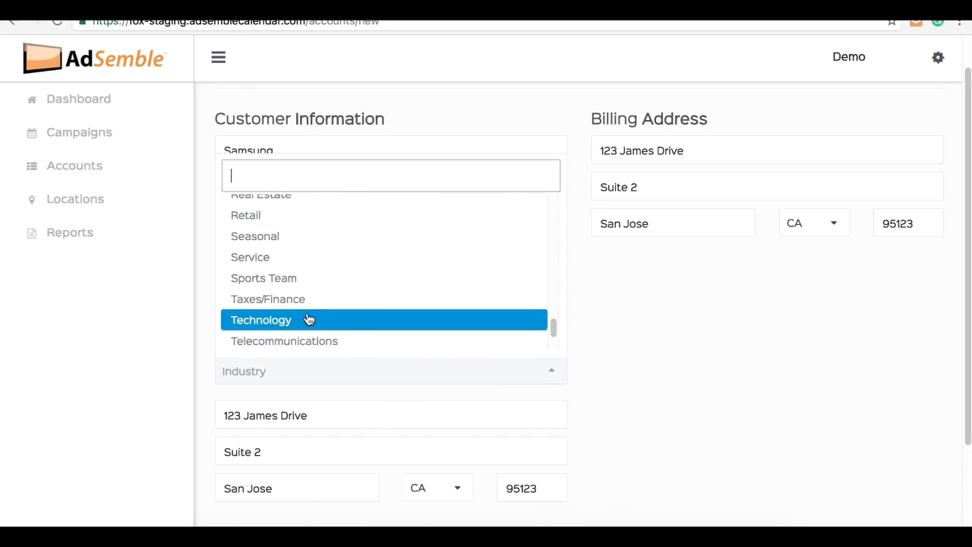
left_click(285, 326)
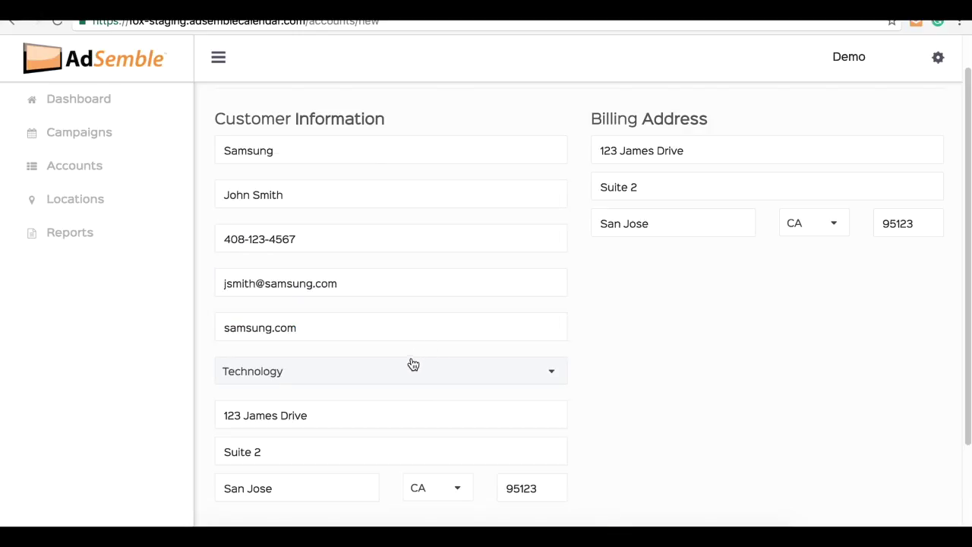
scroll(410, 367, "down", 2)
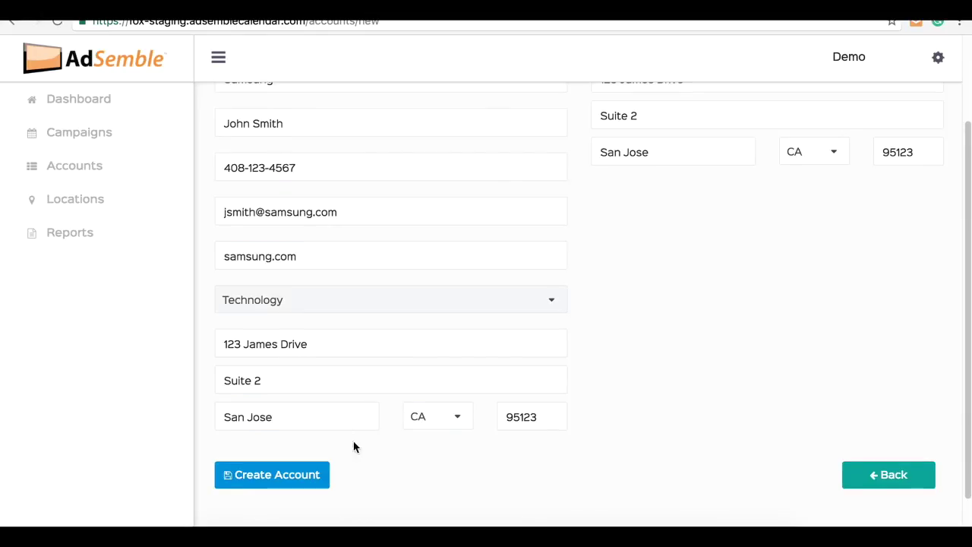
left_click(302, 477)
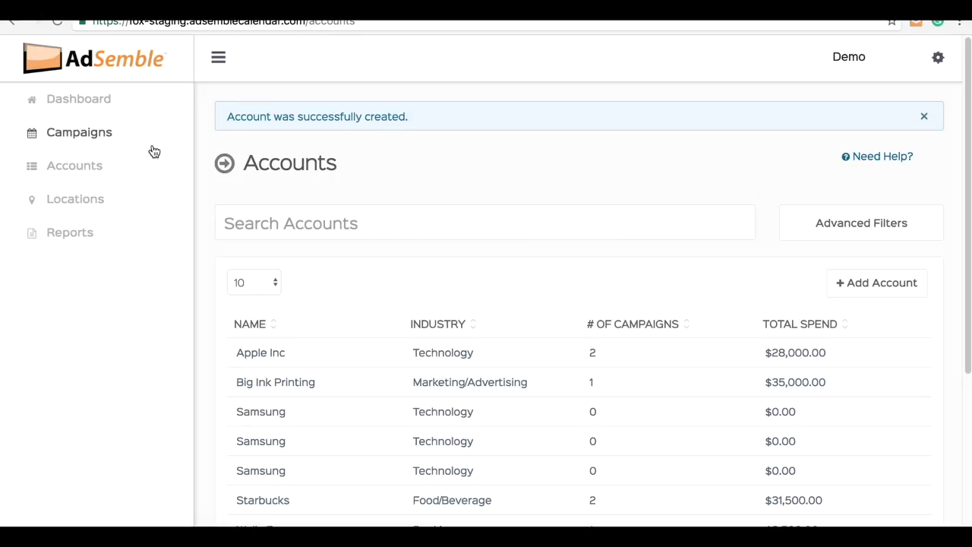
- Return to the dashboard and check the Total Accounts chart and Industry Leaderboard after adding the account
left_click(81, 101)
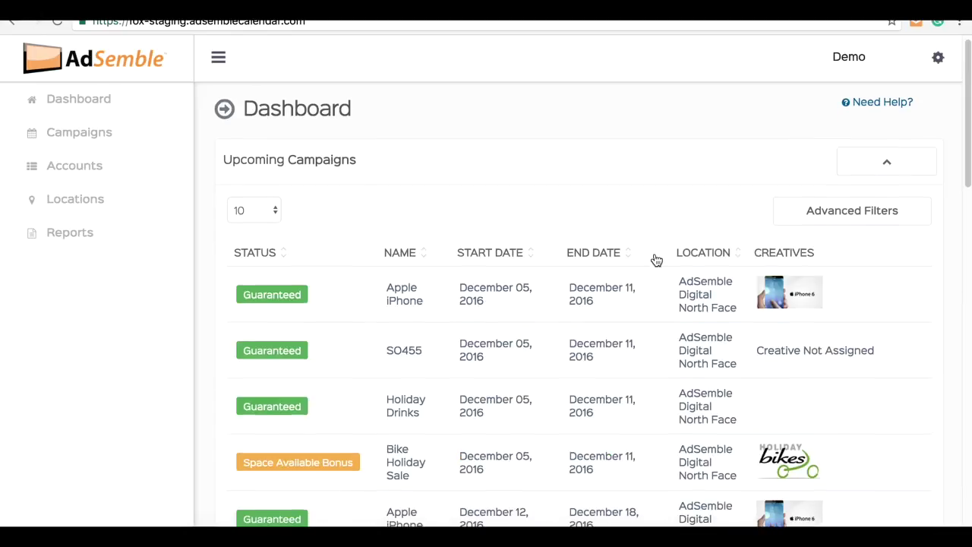
scroll(656, 260, "down", 6)
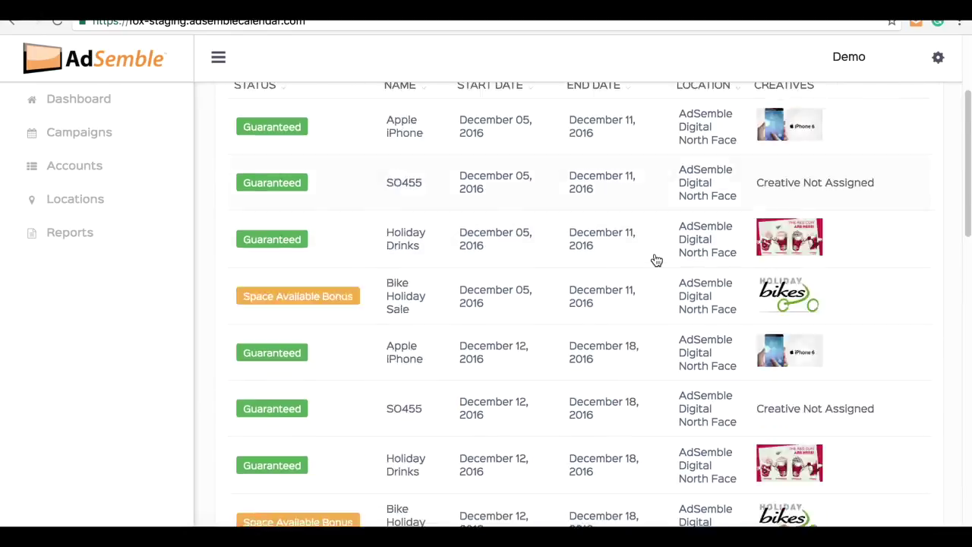
scroll(656, 260, "down", 5)
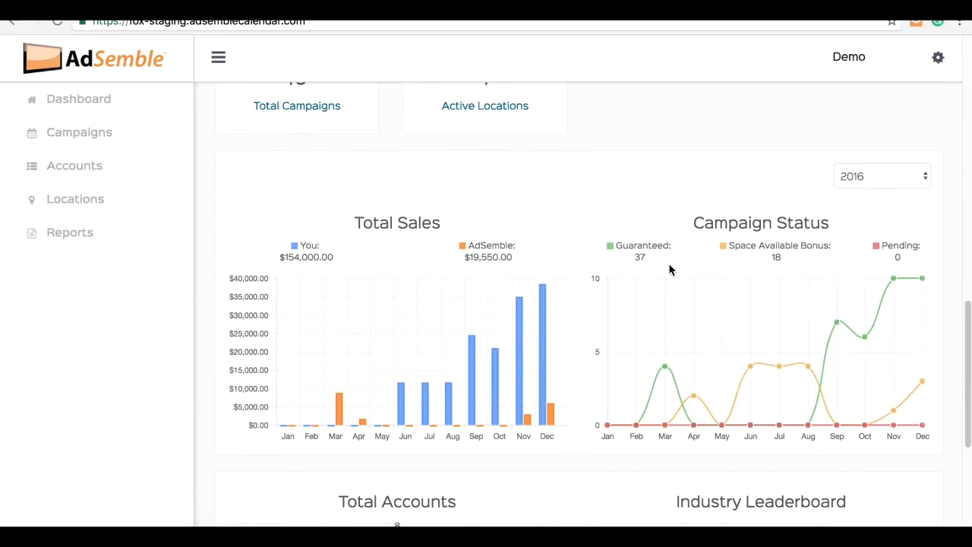
scroll(682, 281, "down", 3)
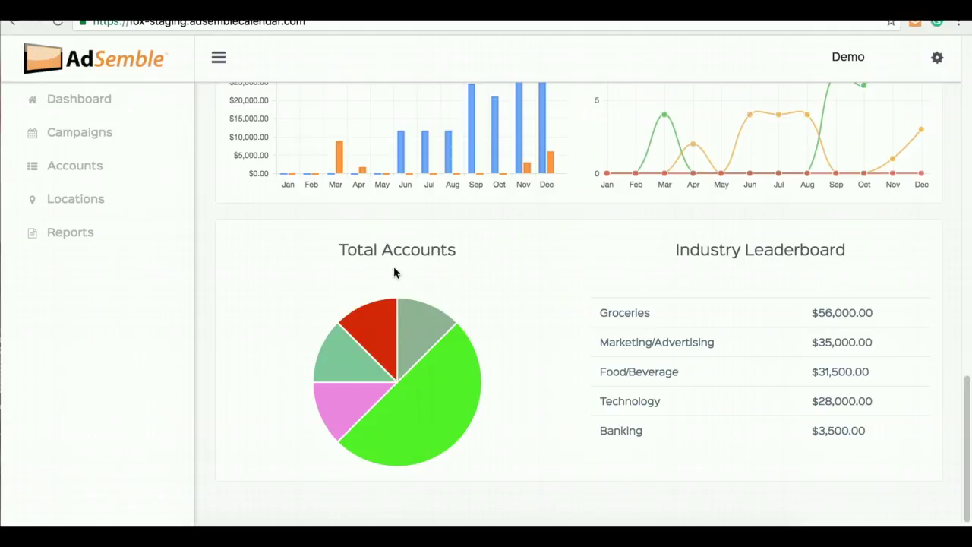
mouse_move(383, 306)
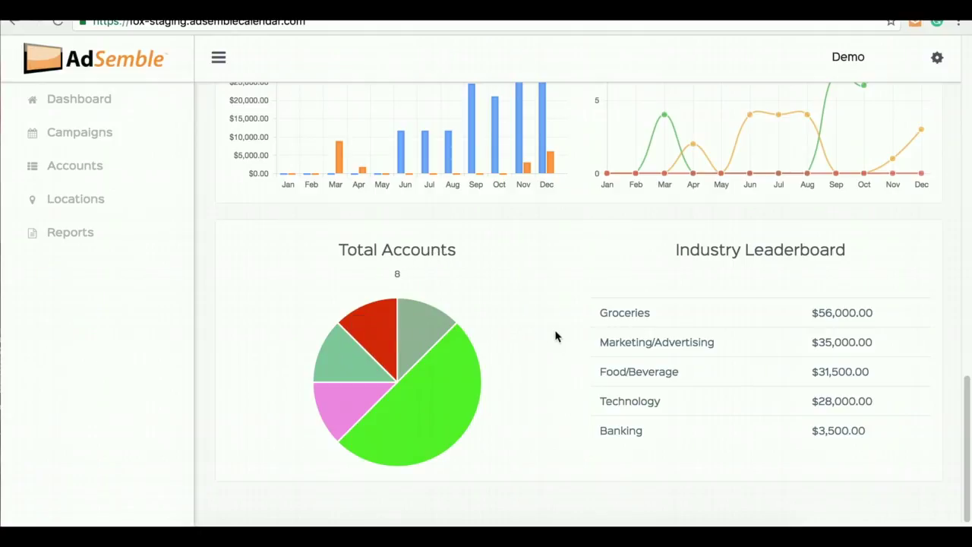